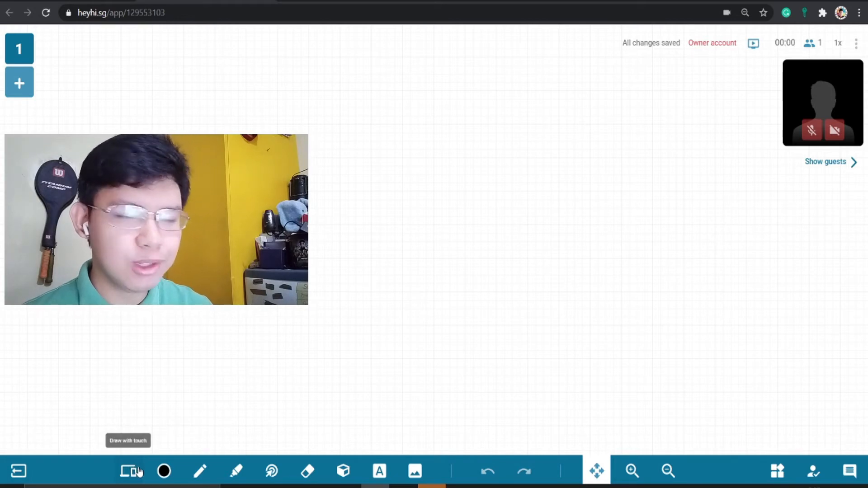
Set the drawing thickness to the thickest option, trying the medium one first, and turn on the meeting camera
{"action": "left_click", "coordinate": [166, 476]}
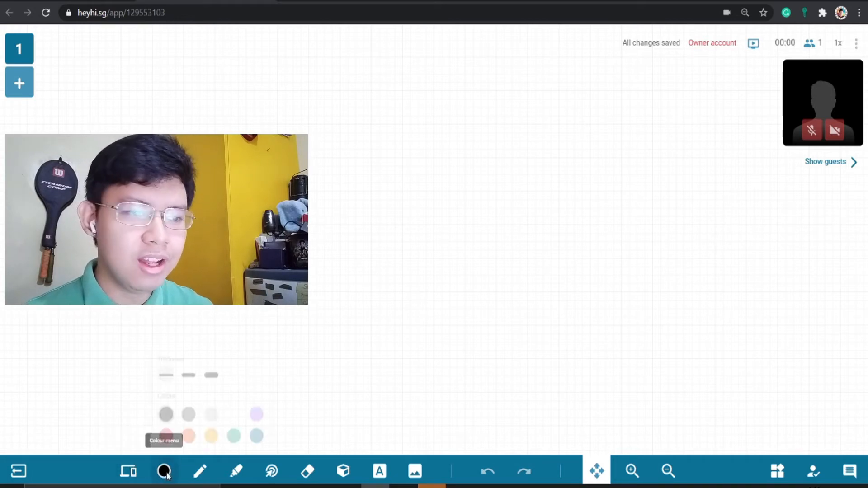
{"action": "left_click", "coordinate": [197, 360]}
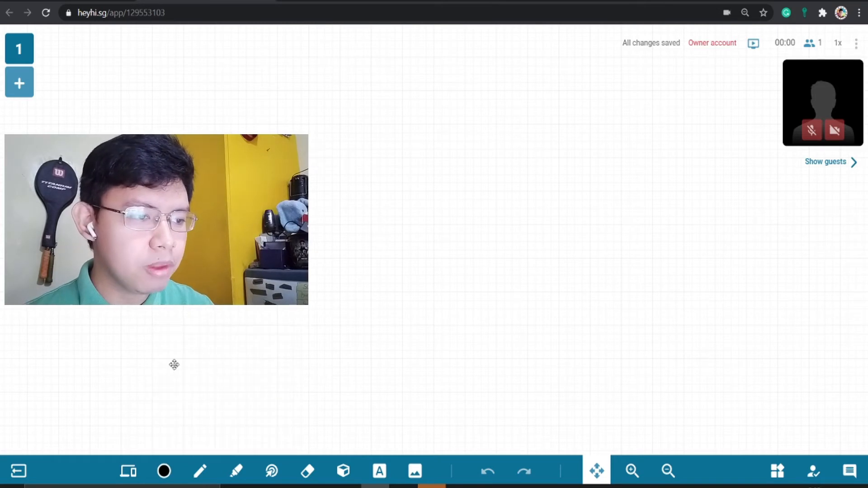
{"action": "left_click", "coordinate": [164, 472]}
{"action": "left_click", "coordinate": [223, 362]}
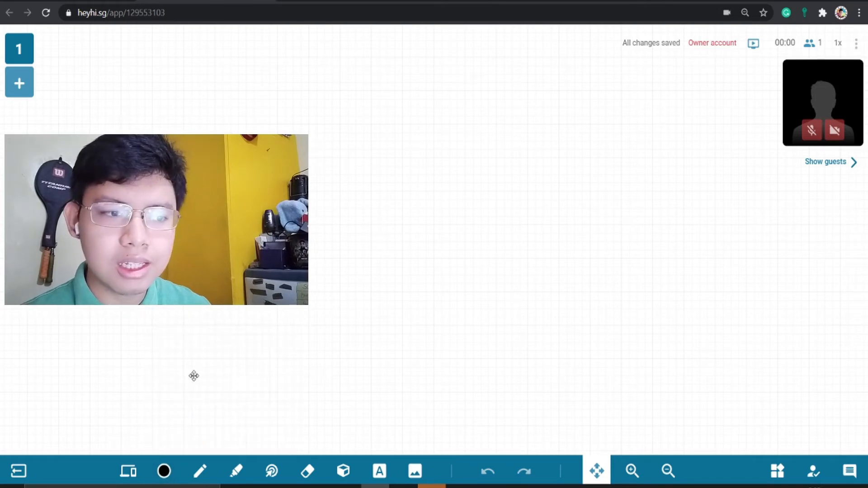
{"action": "left_click", "coordinate": [165, 472]}
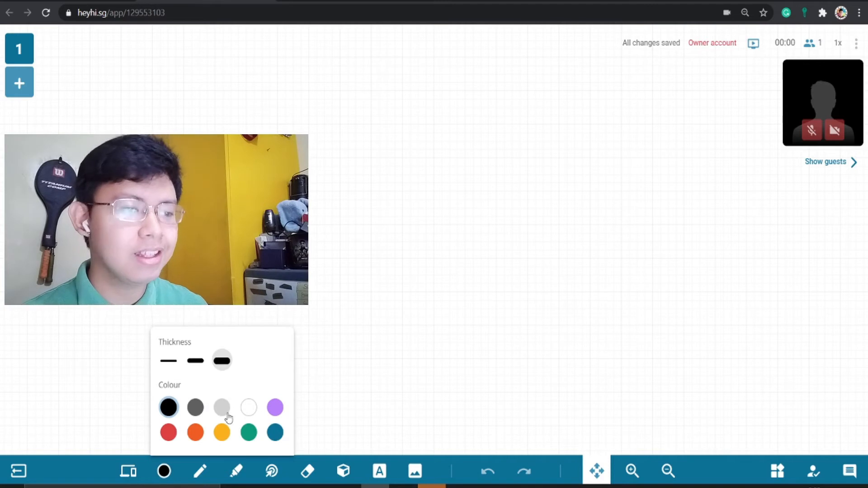
{"action": "left_click", "coordinate": [202, 479]}
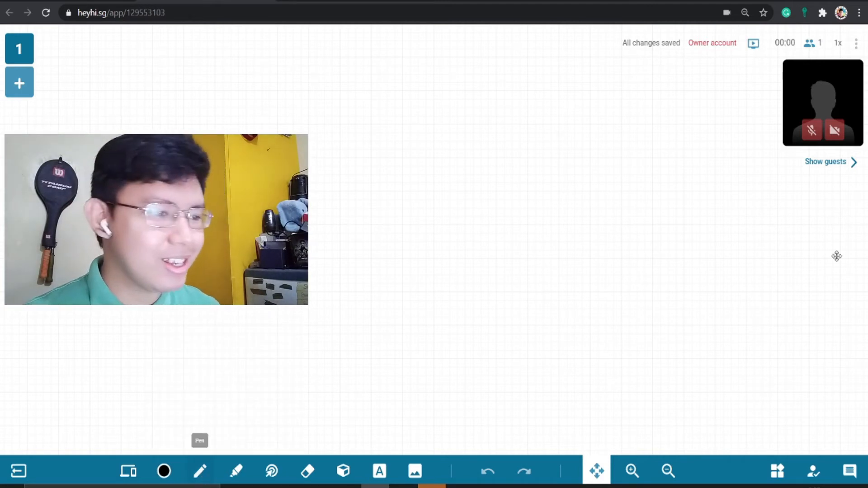
{"action": "left_click", "coordinate": [835, 132]}
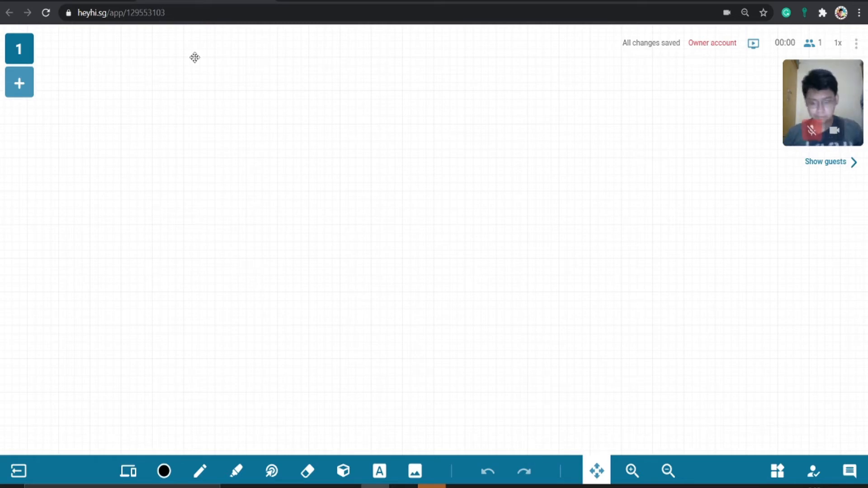
Handwrite "Hello :)" with the thick black pen near the top of the first board
{"action": "left_click", "coordinate": [200, 471]}
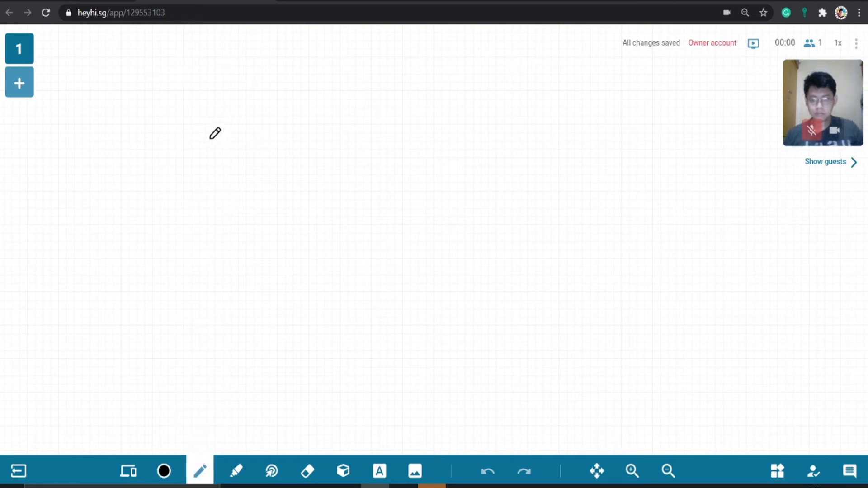
{"action": "left_click_drag", "start_coordinate": [203, 143], "coordinate": [213, 139]}
{"action": "left_click_drag", "start_coordinate": [212, 109], "coordinate": [212, 170]}
{"action": "mouse_move", "coordinate": [223, 144]}
{"action": "left_mouse_down"}
{"action": "mouse_move", "coordinate": [240, 126]}
{"action": "mouse_move", "coordinate": [236, 161]}
{"action": "left_mouse_up"}
{"action": "left_click_drag", "start_coordinate": [250, 100], "coordinate": [244, 169]}
{"action": "left_click_drag", "start_coordinate": [262, 102], "coordinate": [254, 169]}
{"action": "left_click_drag", "start_coordinate": [277, 128], "coordinate": [282, 139]}
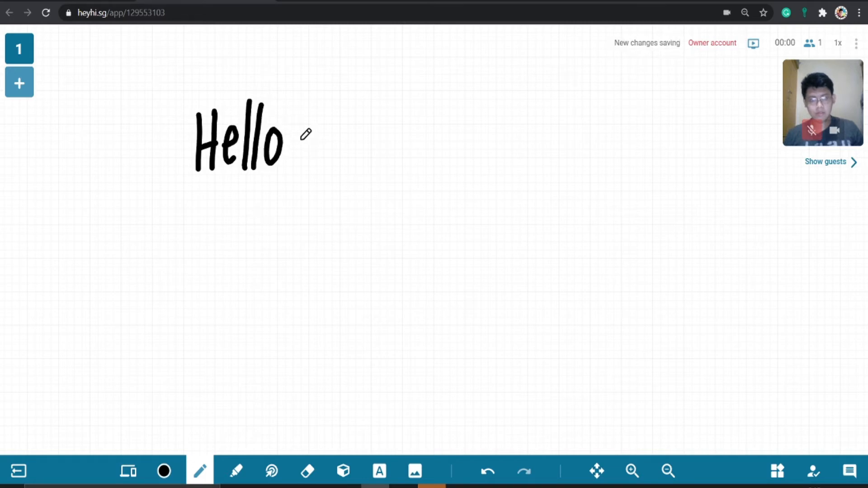
{"action": "left_click_drag", "start_coordinate": [333, 99], "coordinate": [326, 187]}
Switch the pen to medium thickness and purple, and handwrite "Welcome to" below the greeting
{"action": "left_click", "coordinate": [200, 471]}
{"action": "left_click", "coordinate": [194, 362]}
{"action": "left_click", "coordinate": [200, 472]}
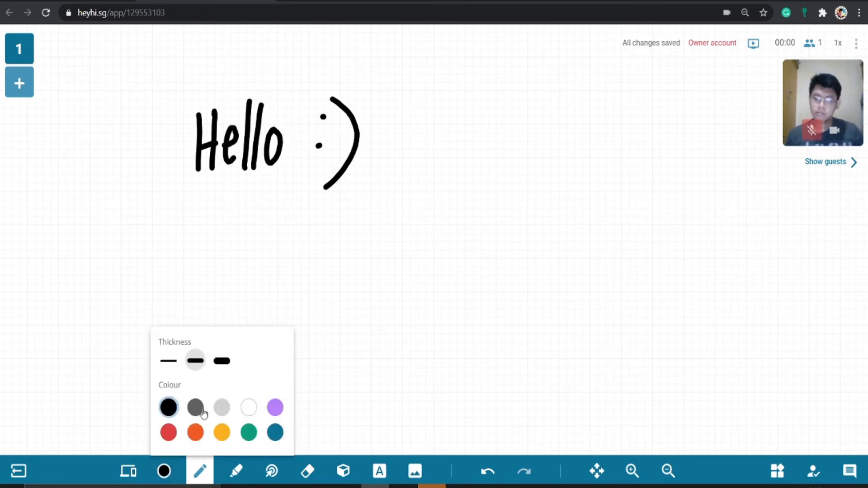
{"action": "left_click", "coordinate": [275, 407]}
{"action": "left_click_drag", "start_coordinate": [220, 234], "coordinate": [256, 223]}
{"action": "left_click_drag", "start_coordinate": [259, 261], "coordinate": [272, 289]}
{"action": "left_click_drag", "start_coordinate": [286, 224], "coordinate": [283, 286]}
{"action": "left_click_drag", "start_coordinate": [428, 216], "coordinate": [437, 281]}
Handwrite "MATH 9" in purple under "Welcome to", followed by plus, times, minus and division signs
{"action": "left_click_drag", "start_coordinate": [331, 333], "coordinate": [326, 401]}
{"action": "left_click_drag", "start_coordinate": [332, 339], "coordinate": [363, 395]}
{"action": "left_click_drag", "start_coordinate": [492, 294], "coordinate": [486, 373]}
{"action": "left_click_drag", "start_coordinate": [548, 277], "coordinate": [549, 309]}
{"action": "left_click_drag", "start_coordinate": [577, 278], "coordinate": [596, 330]}
Switch the pen to blue, draw a curly stroke beside the purple text, and erase that stroke
{"action": "left_click", "coordinate": [200, 471]}
{"action": "left_click", "coordinate": [275, 433]}
{"action": "mouse_move", "coordinate": [156, 331]}
{"action": "left_mouse_down"}
{"action": "mouse_move", "coordinate": [136, 223]}
{"action": "mouse_move", "coordinate": [152, 221]}
{"action": "left_mouse_up"}
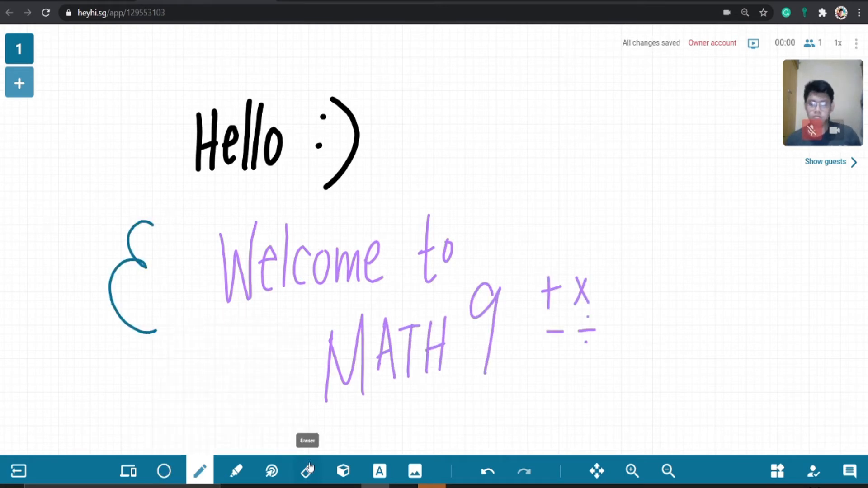
{"action": "left_click", "coordinate": [308, 471]}
{"action": "left_click_drag", "start_coordinate": [134, 338], "coordinate": [149, 320]}
Try the pointer tool over the handwriting, and underline "Welcome to" and "MATH 9" with the yellow highlighter
{"action": "left_click", "coordinate": [271, 471]}
{"action": "mouse_move", "coordinate": [638, 180]}
{"action": "left_mouse_down"}
{"action": "mouse_move", "coordinate": [651, 170]}
{"action": "mouse_move", "coordinate": [230, 333]}
{"action": "mouse_move", "coordinate": [448, 284]}
{"action": "left_mouse_up"}
{"action": "left_click", "coordinate": [236, 472]}
{"action": "mouse_move", "coordinate": [321, 398]}
{"action": "left_mouse_down"}
{"action": "mouse_move", "coordinate": [334, 344]}
{"action": "mouse_move", "coordinate": [444, 309]}
{"action": "left_mouse_up"}
{"action": "left_click", "coordinate": [488, 471]}
{"action": "left_click", "coordinate": [488, 471]}
{"action": "left_click_drag", "start_coordinate": [313, 401], "coordinate": [501, 354]}
Draw a blue straight line above the math signs and adjust it into a steep diagonal
{"action": "left_click", "coordinate": [343, 471]}
{"action": "left_click_drag", "start_coordinate": [489, 111], "coordinate": [626, 252]}
{"action": "left_click_drag", "start_coordinate": [626, 110], "coordinate": [608, 133]}
{"action": "left_click_drag", "start_coordinate": [547, 112], "coordinate": [640, 177]}
{"action": "left_click", "coordinate": [573, 199]}
{"action": "left_click_drag", "start_coordinate": [610, 122], "coordinate": [615, 128]}
Change the colour to green and draw a rectangle beside the blue line
{"action": "left_click", "coordinate": [164, 471]}
{"action": "left_click", "coordinate": [248, 432]}
{"action": "left_click", "coordinate": [343, 471]}
{"action": "left_click", "coordinate": [358, 361]}
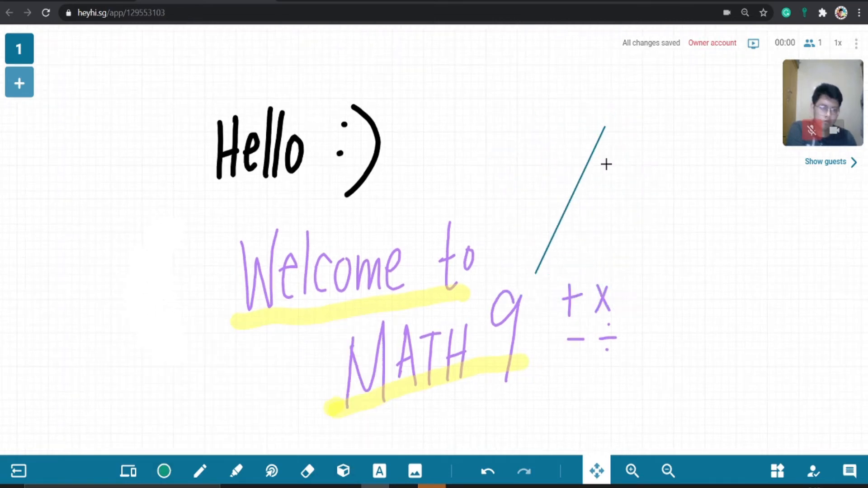
{"action": "left_click_drag", "start_coordinate": [648, 172], "coordinate": [769, 280]}
Draw a green triangle between "Hello :)" and the blue line, and tilt it counterclockwise
{"action": "left_click", "coordinate": [164, 472]}
{"action": "left_click", "coordinate": [344, 472]}
{"action": "left_click", "coordinate": [362, 389]}
{"action": "left_click_drag", "start_coordinate": [477, 83], "coordinate": [403, 215]}
{"action": "left_click_drag", "start_coordinate": [474, 177], "coordinate": [483, 177]}
{"action": "left_click", "coordinate": [452, 149]}
{"action": "left_click_drag", "start_coordinate": [489, 219], "coordinate": [551, 185]}
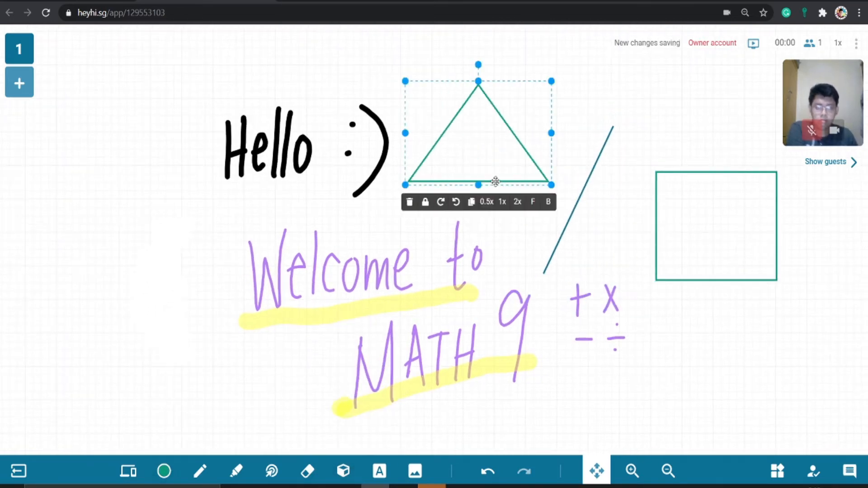
{"action": "left_click_drag", "start_coordinate": [478, 73], "coordinate": [478, 75]}
{"action": "left_click_drag", "start_coordinate": [479, 67], "coordinate": [472, 109]}
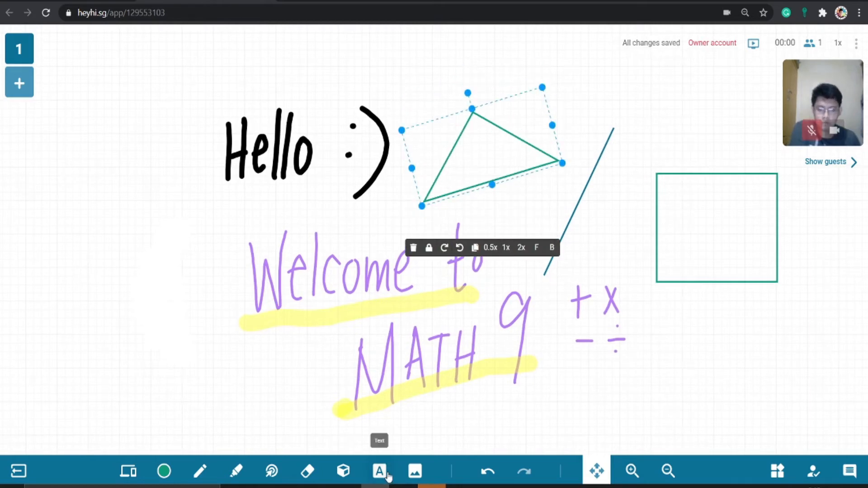
Draw an orange circle inside the green rectangle
{"action": "left_click", "coordinate": [344, 471]}
{"action": "left_click", "coordinate": [355, 384]}
{"action": "left_click", "coordinate": [164, 471]}
{"action": "left_click", "coordinate": [194, 430]}
{"action": "left_click_drag", "start_coordinate": [677, 181], "coordinate": [772, 287]}
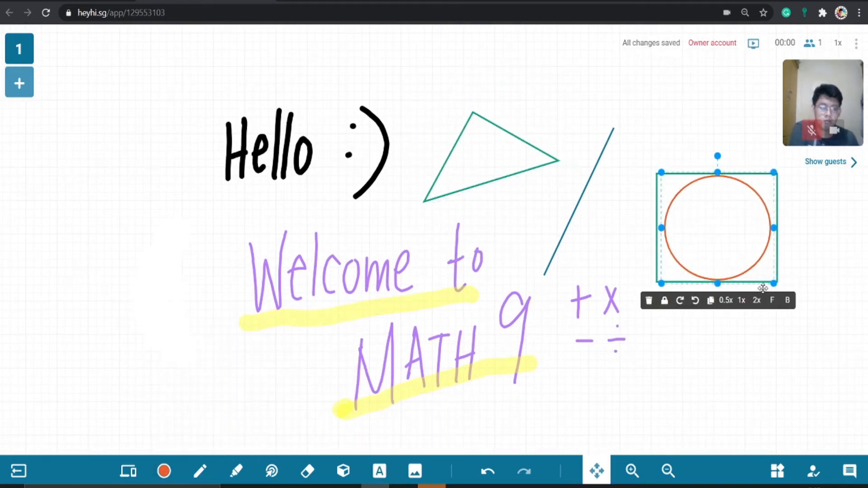
Draw a closed irregular orange polygon below the green rectangle
{"action": "left_click", "coordinate": [343, 471]}
{"action": "left_click", "coordinate": [352, 438]}
{"action": "left_click", "coordinate": [614, 392]}
{"action": "left_click", "coordinate": [718, 326]}
{"action": "left_click", "coordinate": [783, 367]}
{"action": "left_click", "coordinate": [738, 413]}
{"action": "left_click", "coordinate": [559, 422]}
{"action": "left_click", "coordinate": [614, 392]}
Draw a closed eight-sided orange polygon in the empty area before the welcome text
{"action": "left_click", "coordinate": [73, 221]}
{"action": "left_click", "coordinate": [159, 232]}
{"action": "left_click", "coordinate": [203, 310]}
{"action": "left_click", "coordinate": [193, 388]}
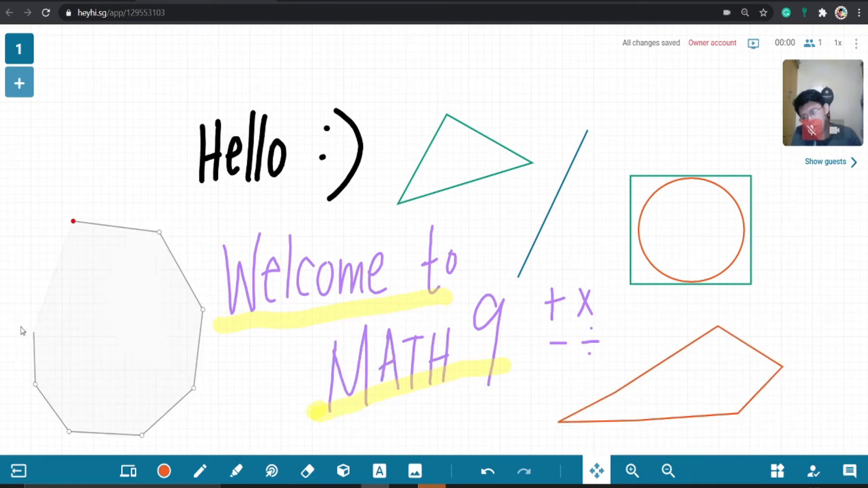
{"action": "left_click", "coordinate": [33, 323]}
{"action": "left_click", "coordinate": [73, 221]}
{"action": "left_click_drag", "start_coordinate": [30, 220], "coordinate": [84, 185]}
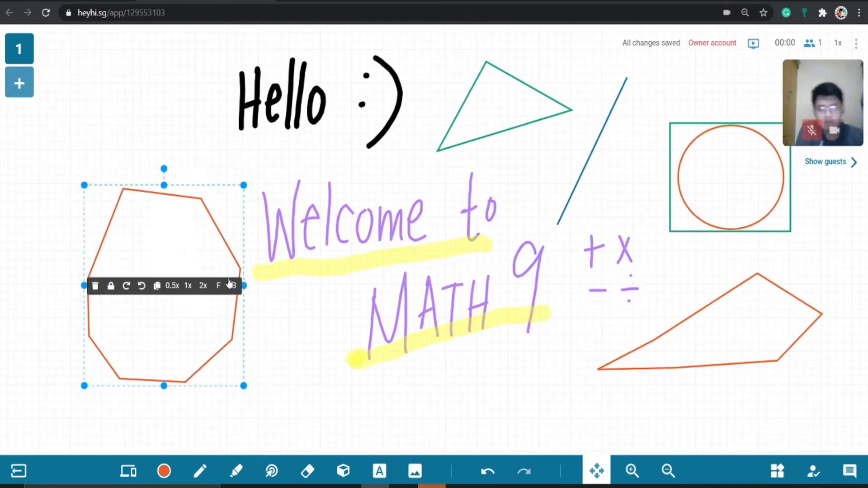
Add a text box below the handwriting reading "Hello" and, on a second line, "Welcome to Mathematics 9"
{"action": "left_click", "coordinate": [384, 471]}
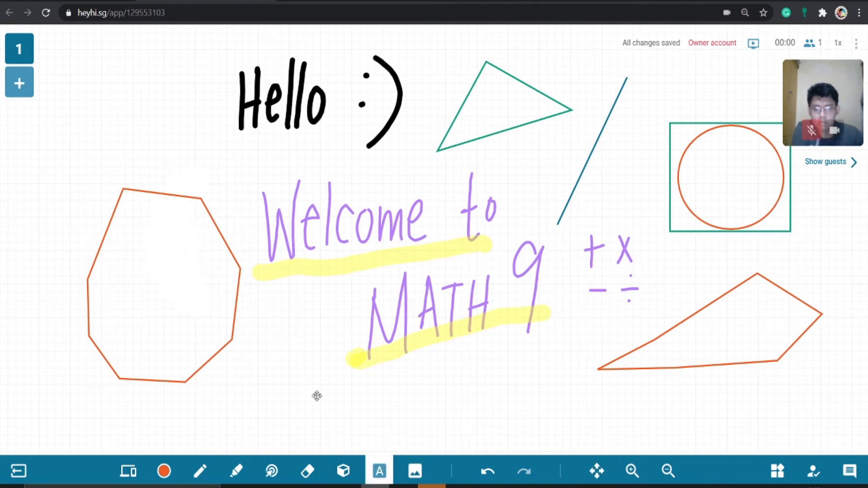
{"action": "left_click", "coordinate": [304, 347]}
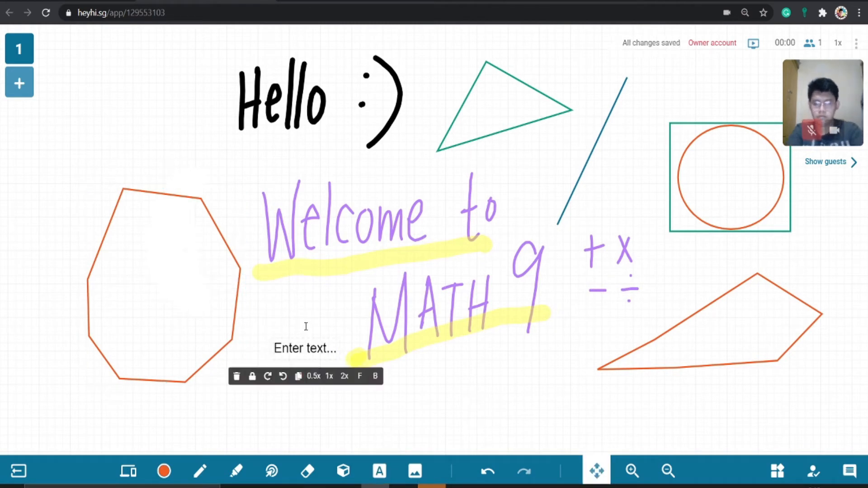
{"action": "type", "text": "He"}
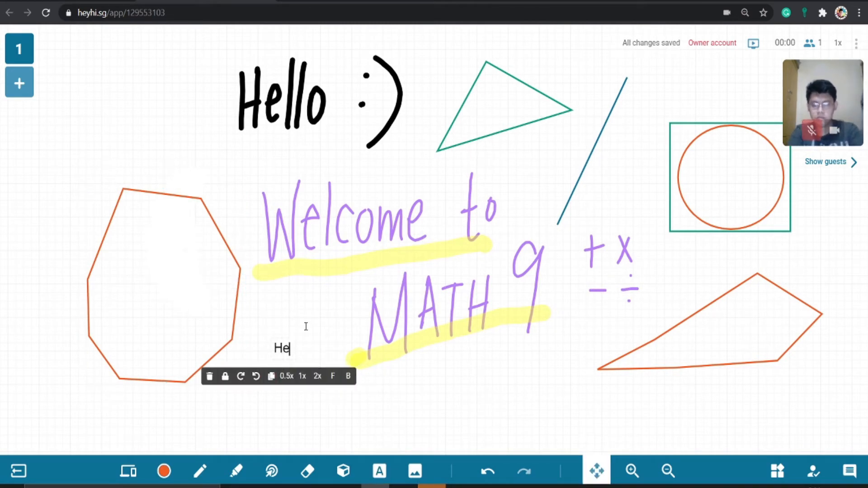
{"action": "type", "text": "llo W"}
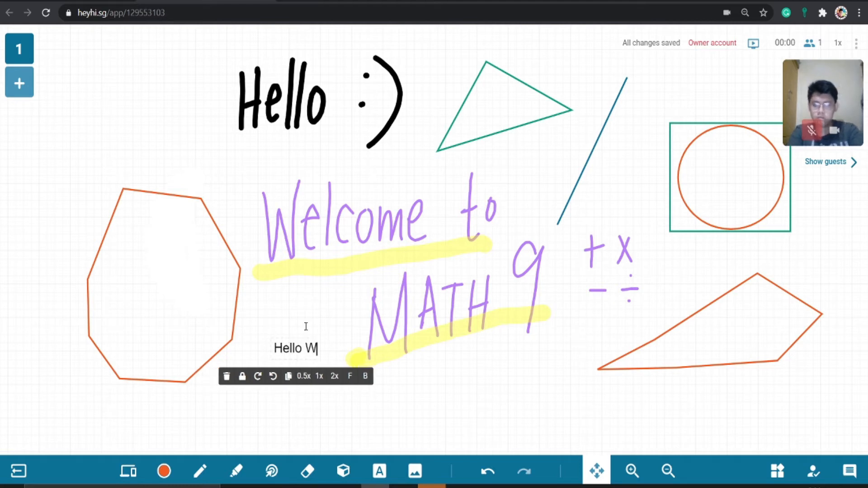
{"action": "key", "text": "Return"}
{"action": "type", "text": "Welcome to Mathematics 9"}
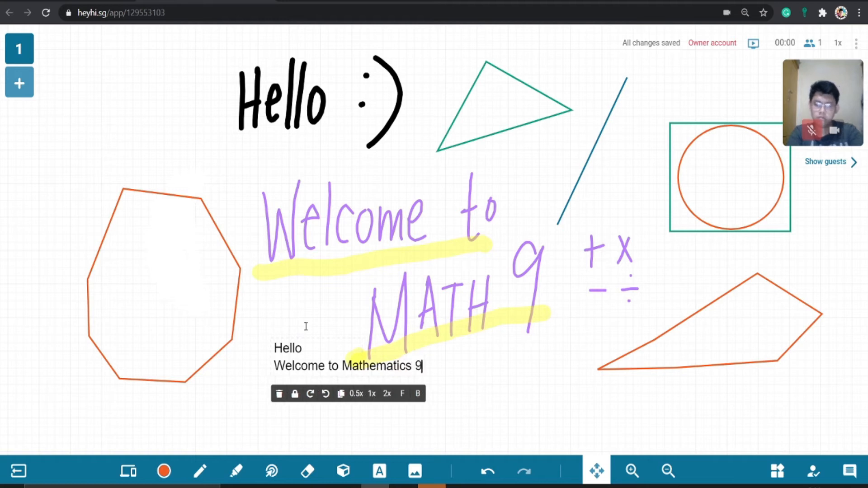
{"action": "left_click_drag", "start_coordinate": [285, 342], "coordinate": [421, 370]}
{"action": "left_click", "coordinate": [266, 348]}
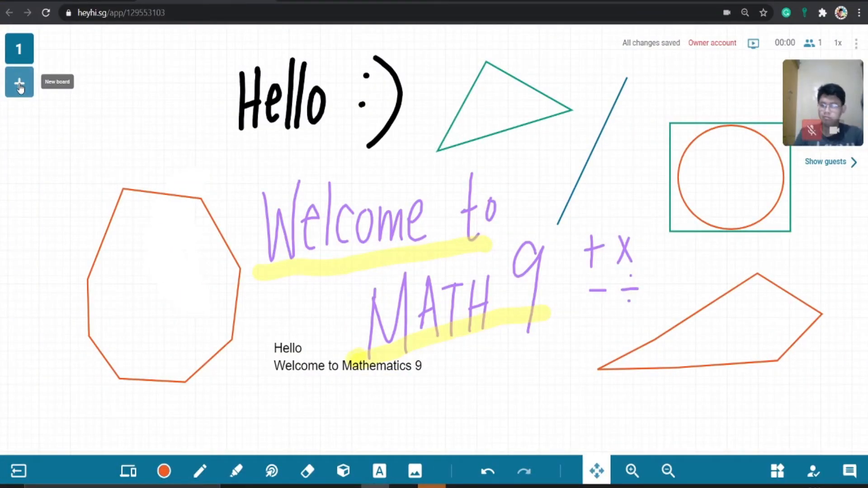
Add a second board, revisit board 1, and return to the empty board 2
{"action": "left_click", "coordinate": [19, 85]}
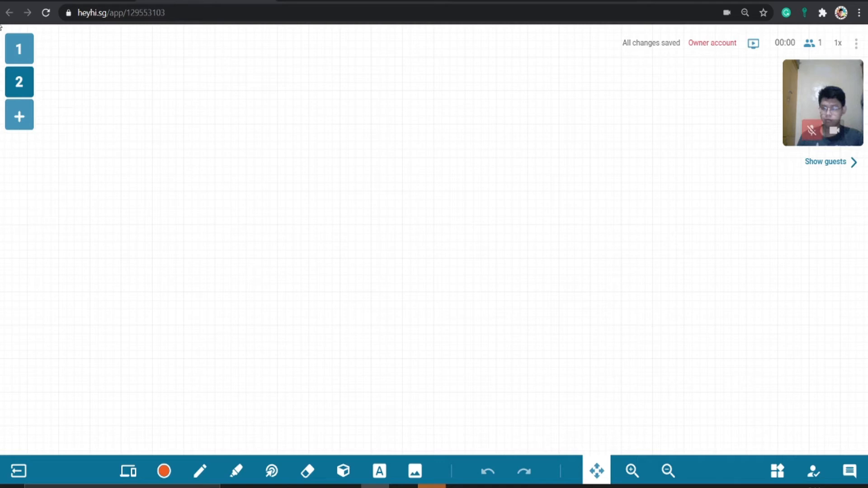
{"action": "left_click", "coordinate": [33, 48]}
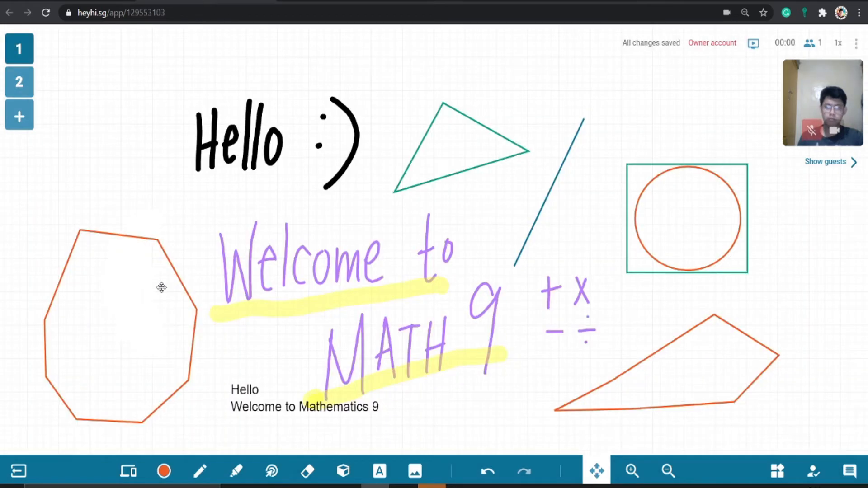
{"action": "left_click", "coordinate": [25, 78]}
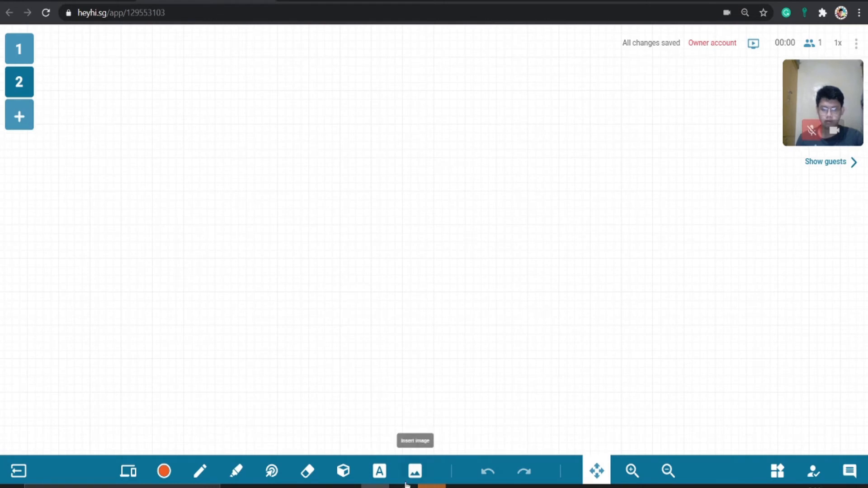
Import all pages of the library PDF "Unit 1 Lesson 2 Simplifying Rational Expressions.pdf" with one image per screen
{"action": "left_click", "coordinate": [414, 470]}
{"action": "left_click", "coordinate": [435, 437]}
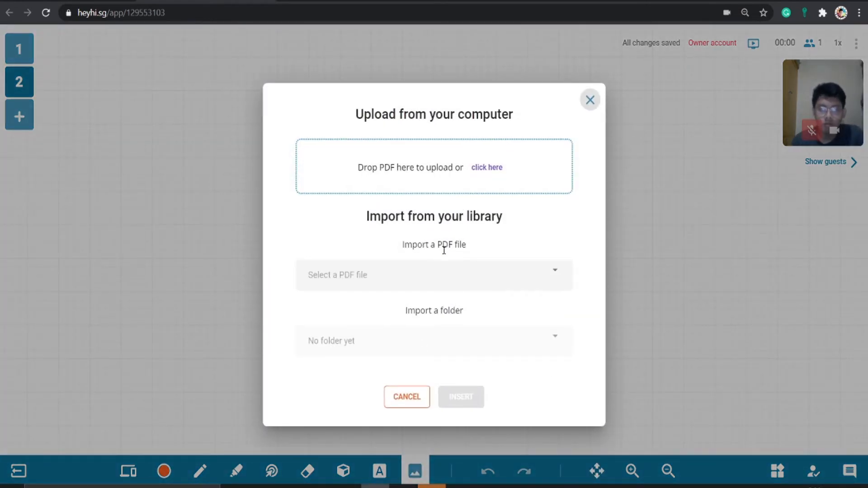
{"action": "left_click", "coordinate": [540, 275]}
{"action": "left_click", "coordinate": [451, 280]}
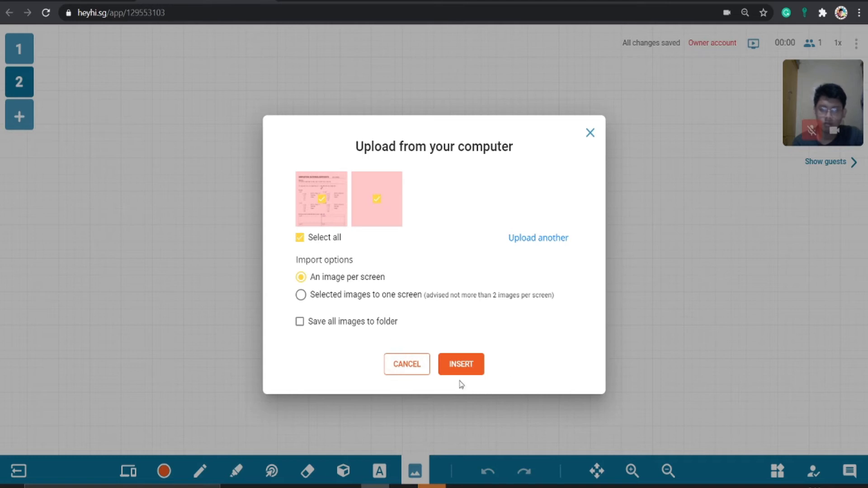
{"action": "left_click", "coordinate": [462, 368]}
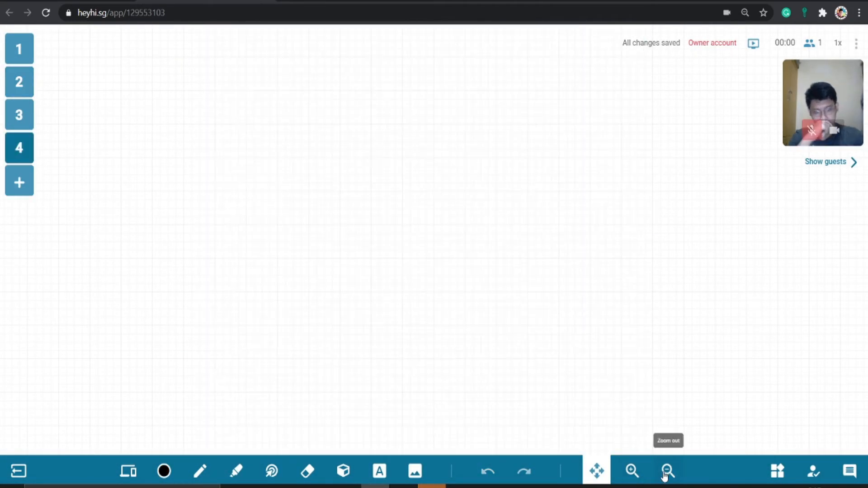
Place the "Complete the addition table below" image from the library onto board 4 and reposition it
{"action": "left_click", "coordinate": [778, 471]}
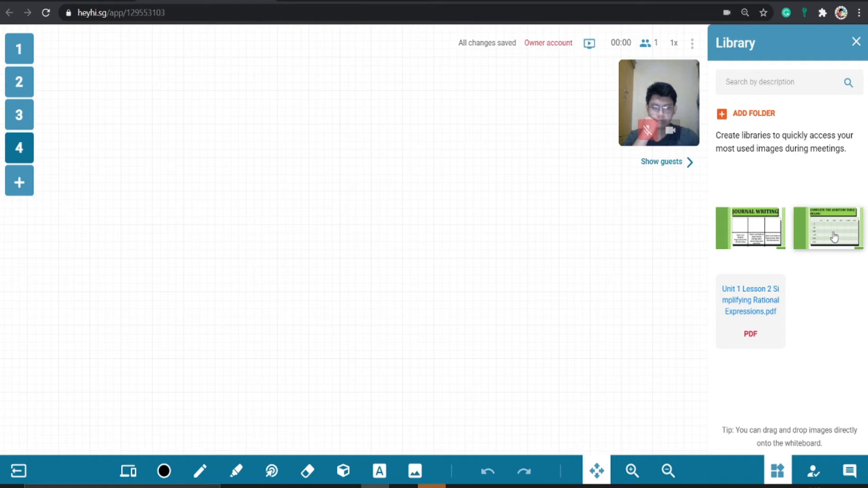
{"action": "left_click_drag", "start_coordinate": [834, 236], "coordinate": [237, 180]}
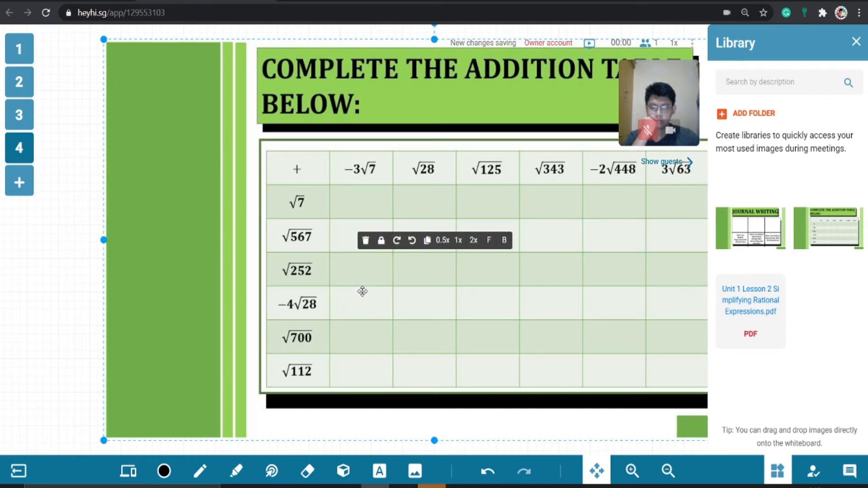
{"action": "left_click_drag", "start_coordinate": [293, 240], "coordinate": [210, 244]}
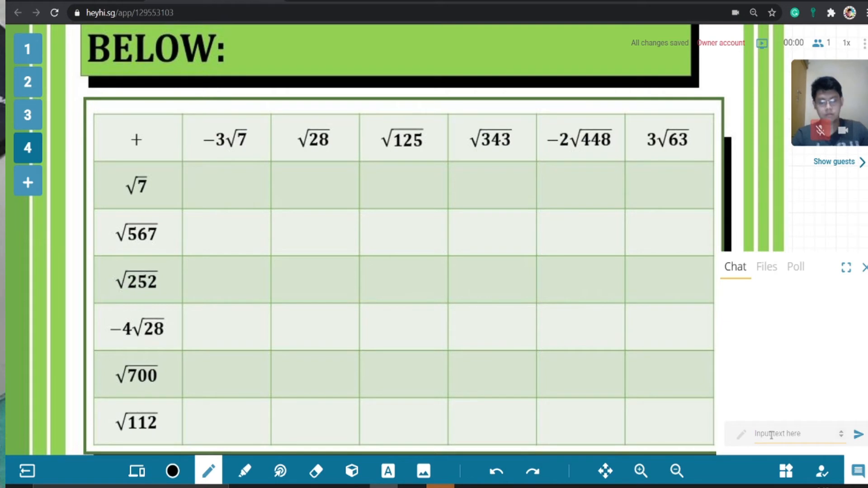
Send the chat messages "Hi students!!!" and "Good morning" to the class
{"action": "type", "text": "Hi"}
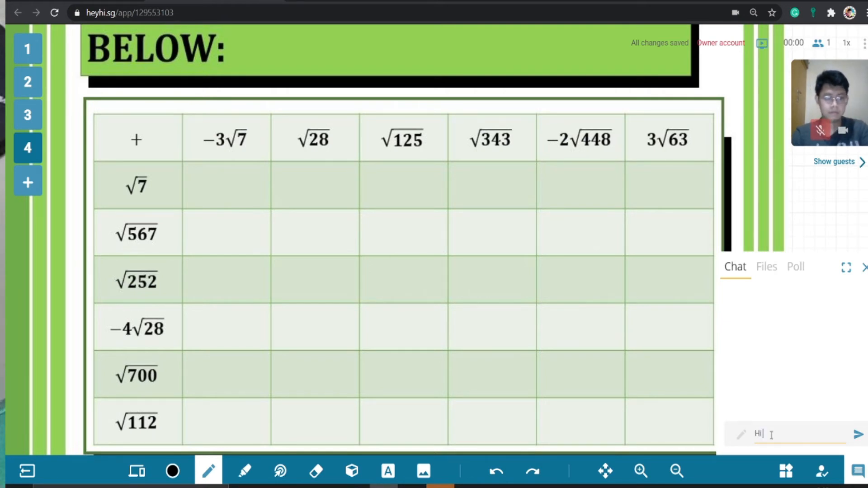
{"action": "type", "text": " students!!!"}
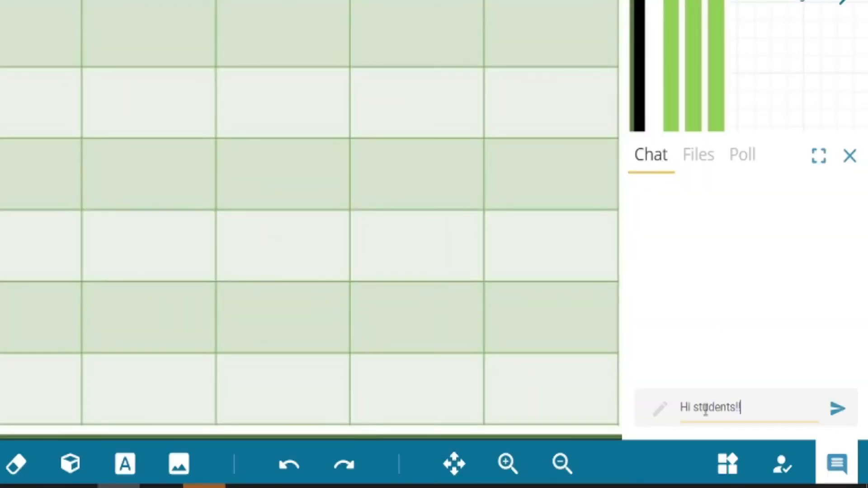
{"action": "key", "text": "Return"}
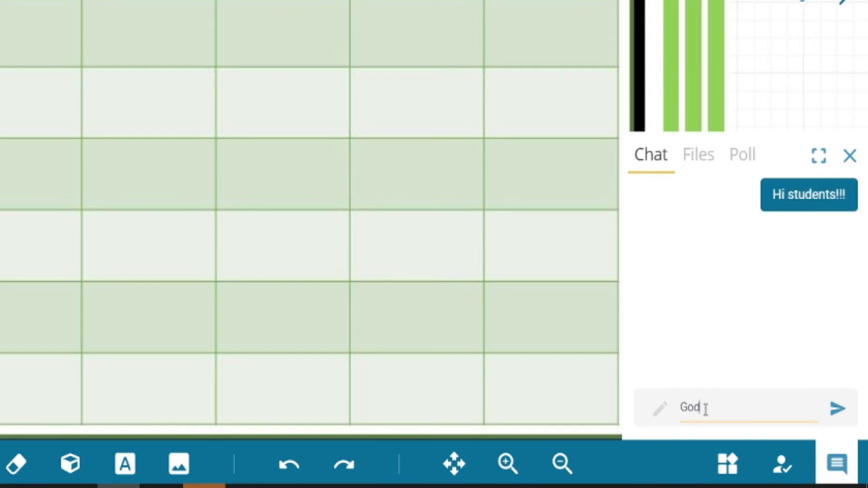
{"action": "key", "text": "Return"}
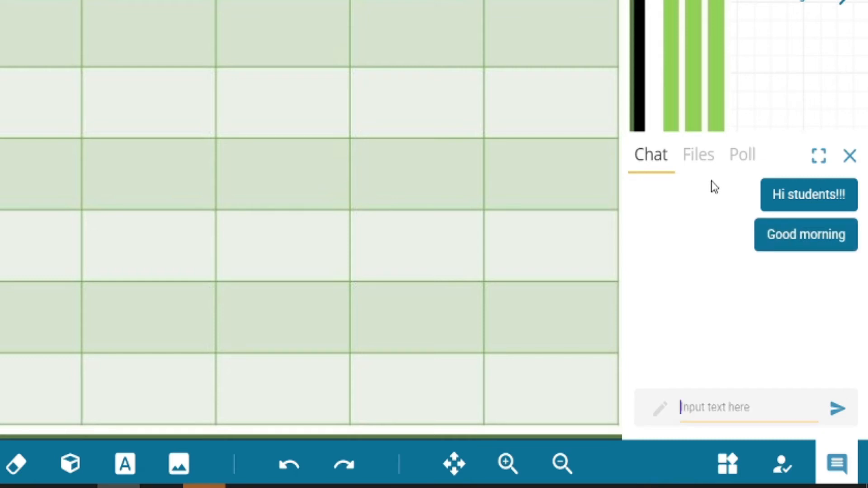
Share the operation-on-radicals JPG image with the class and select it in the shared files list
{"action": "left_click", "coordinate": [699, 157]}
{"action": "left_click", "coordinate": [671, 247]}
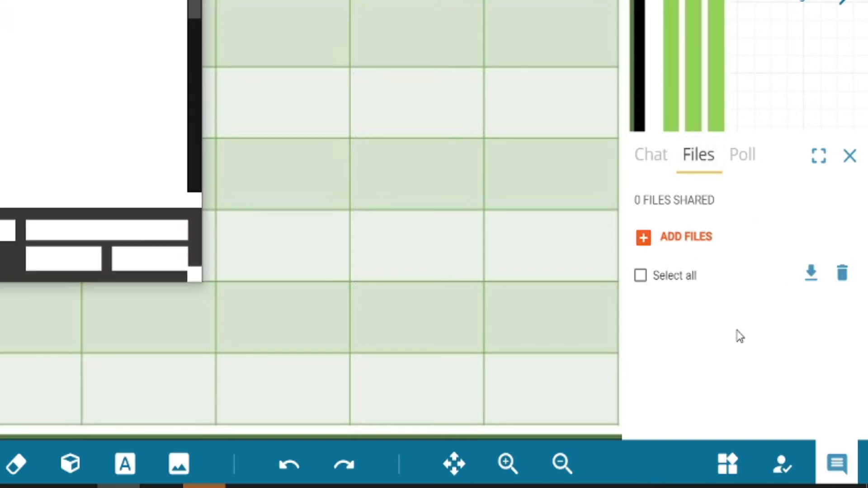
{"action": "key", "text": "Escape"}
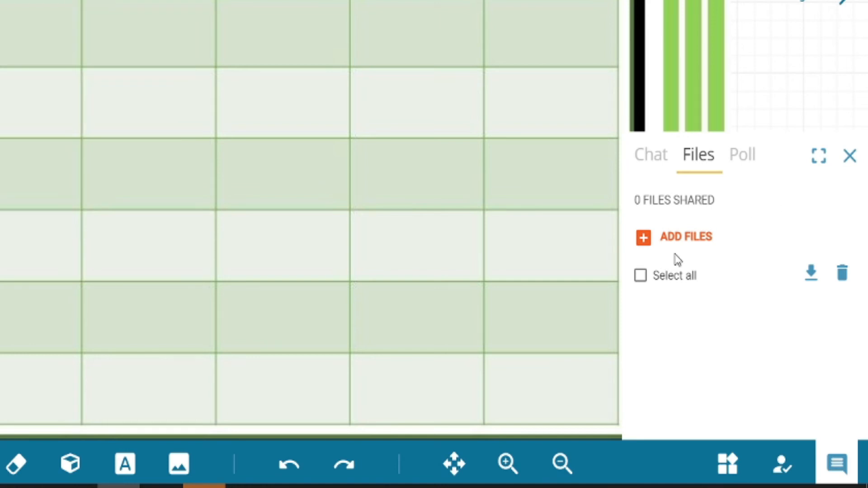
{"action": "scroll", "coordinate": [155, 69], "scroll_direction": "down", "scroll_amount": 5}
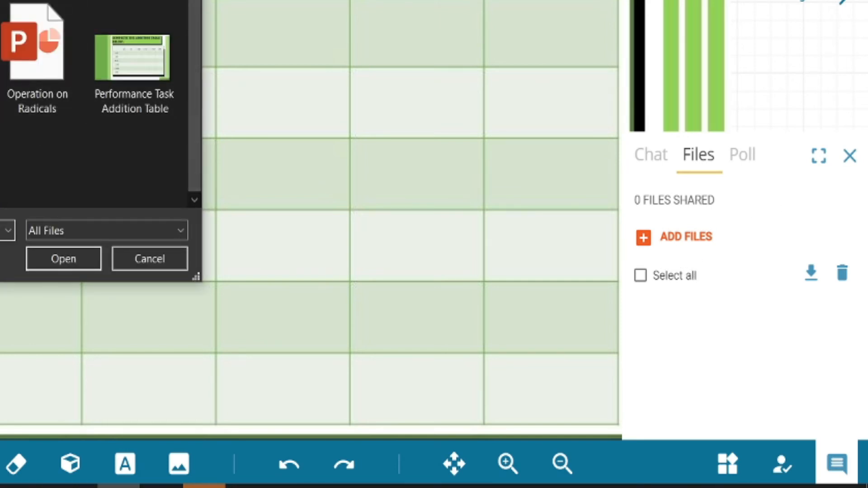
{"action": "double_click", "coordinate": [0, 25]}
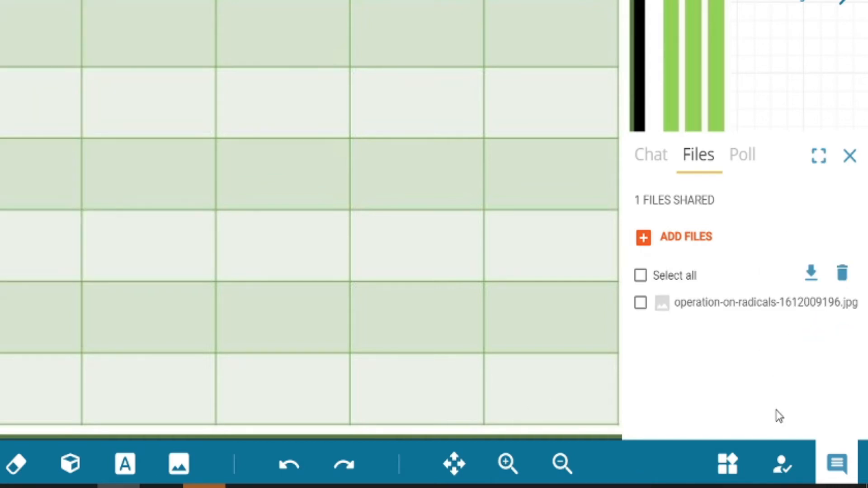
{"action": "left_click", "coordinate": [646, 312]}
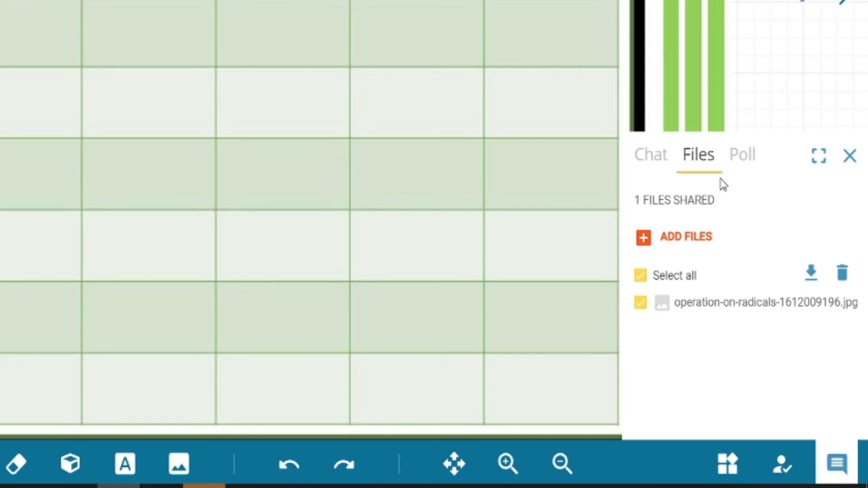
Review the first "Simplify the radical expression" poll in the library, the √16 question with answer B, and publish it
{"action": "left_click", "coordinate": [755, 164]}
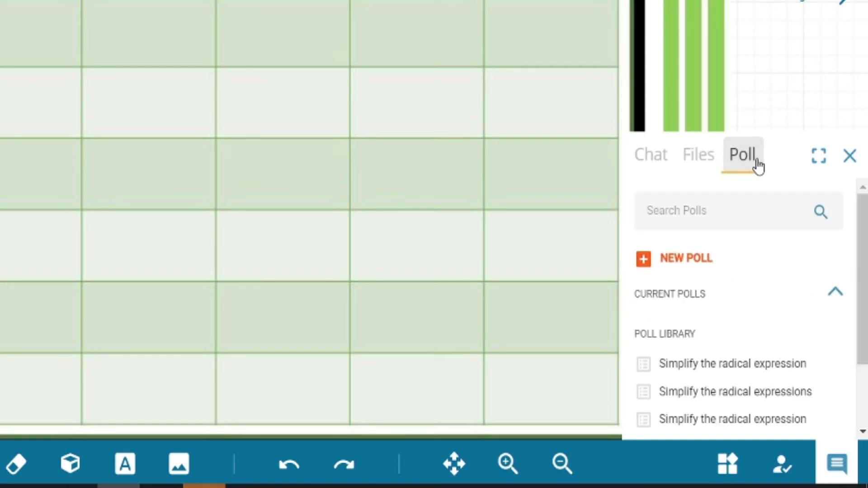
{"action": "scroll", "coordinate": [706, 303], "scroll_direction": "down", "scroll_amount": 2}
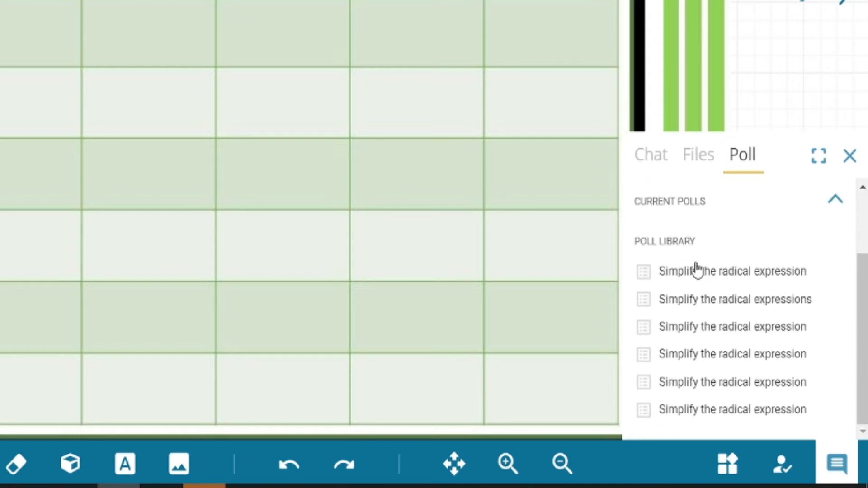
{"action": "scroll", "coordinate": [697, 270], "scroll_direction": "up", "scroll_amount": 2}
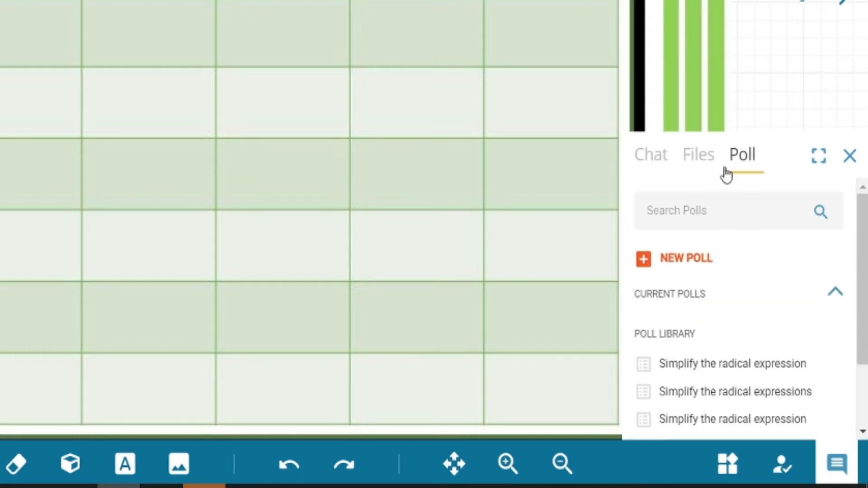
{"action": "left_click", "coordinate": [666, 377]}
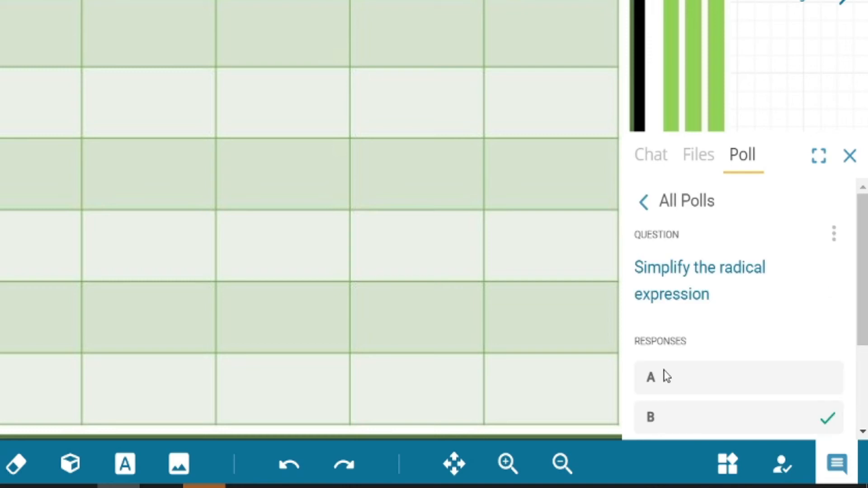
{"action": "scroll", "coordinate": [799, 315], "scroll_direction": "down", "scroll_amount": 3}
{"action": "scroll", "coordinate": [806, 316], "scroll_direction": "down", "scroll_amount": 5}
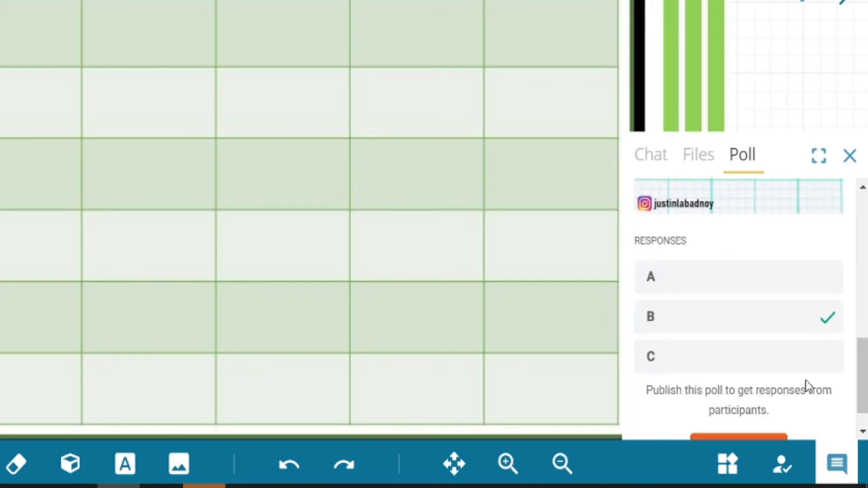
{"action": "scroll", "coordinate": [820, 402], "scroll_direction": "up", "scroll_amount": 5}
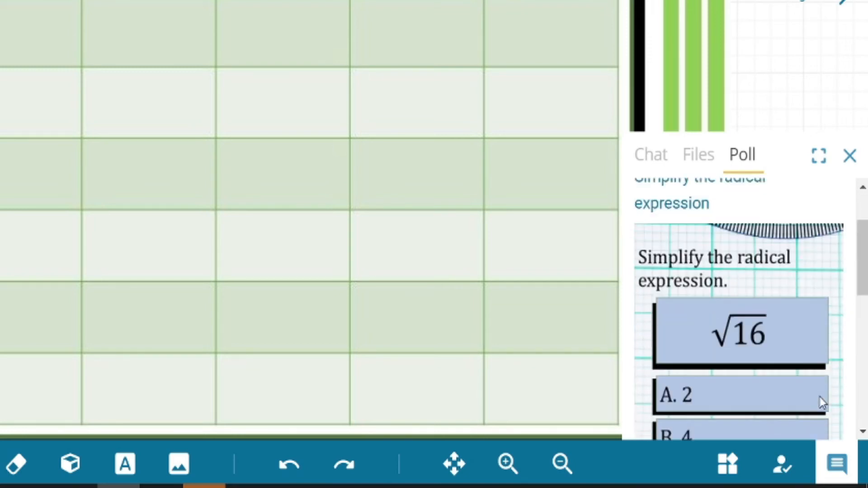
{"action": "scroll", "coordinate": [768, 284], "scroll_direction": "down", "scroll_amount": 5}
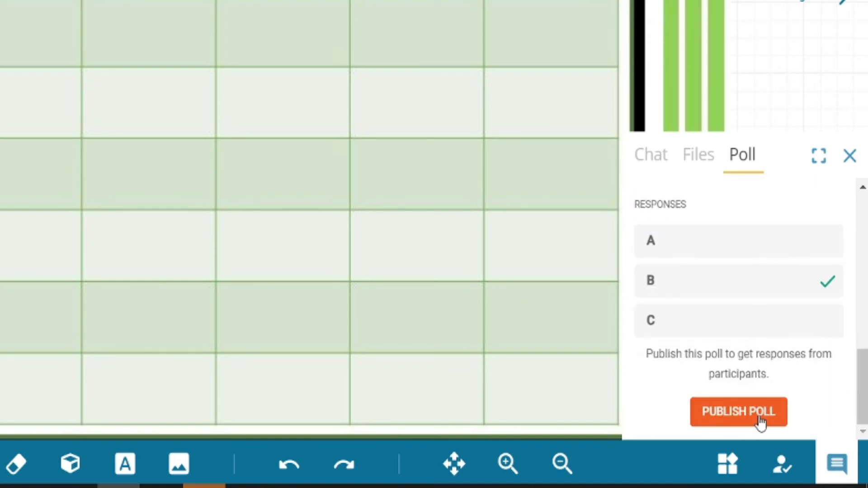
{"action": "left_click", "coordinate": [761, 424]}
{"action": "scroll", "coordinate": [782, 346], "scroll_direction": "down", "scroll_amount": 1}
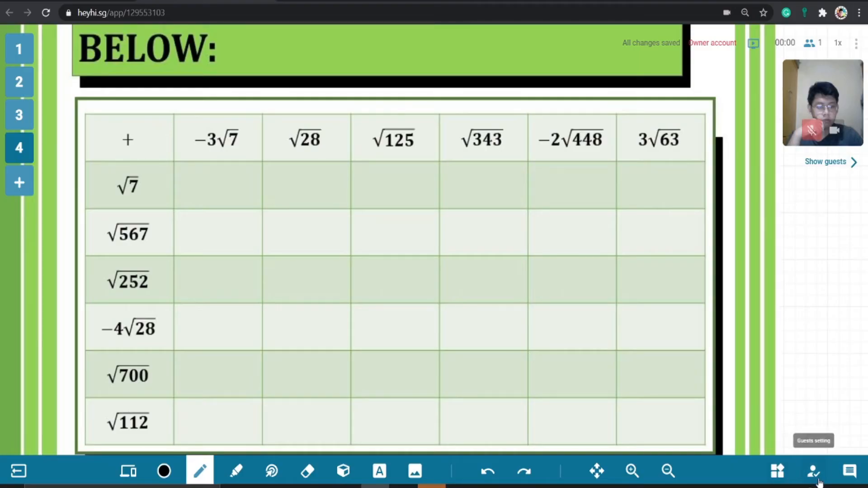
Switch the guests' edit, speak, webcam and chat permissions off and back on in the guest settings
{"action": "left_click", "coordinate": [813, 472]}
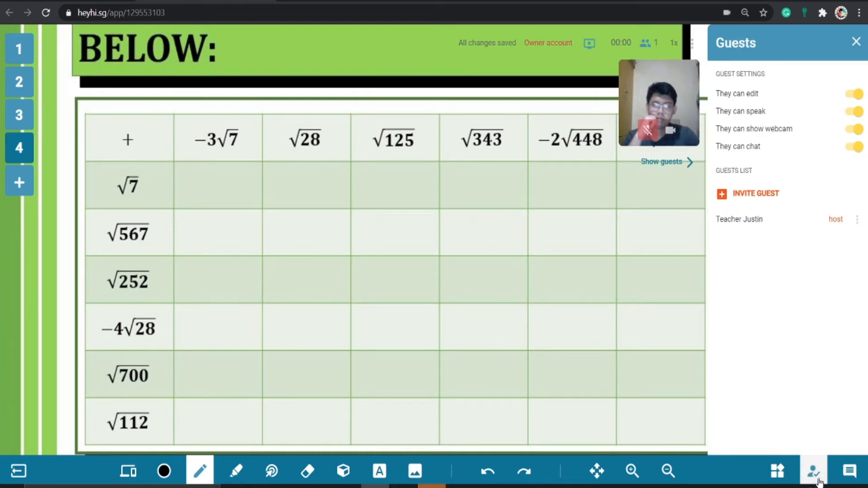
{"action": "left_click", "coordinate": [854, 96]}
{"action": "left_click", "coordinate": [854, 96]}
{"action": "left_click", "coordinate": [855, 112]}
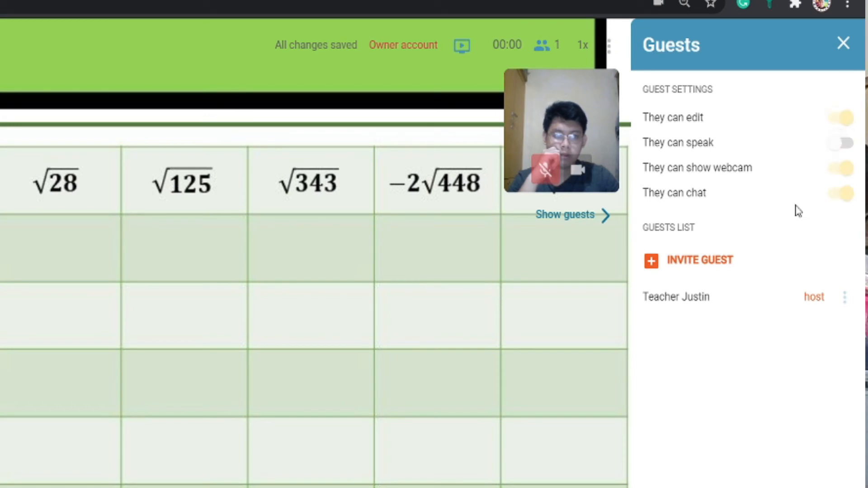
{"action": "left_click", "coordinate": [840, 169]}
{"action": "left_click", "coordinate": [838, 196]}
{"action": "left_click", "coordinate": [841, 170]}
{"action": "left_click", "coordinate": [837, 198]}
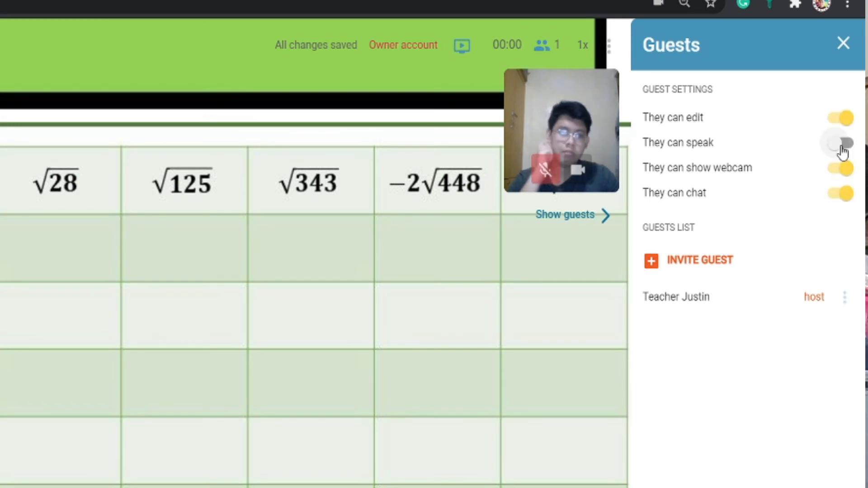
{"action": "left_click", "coordinate": [843, 144]}
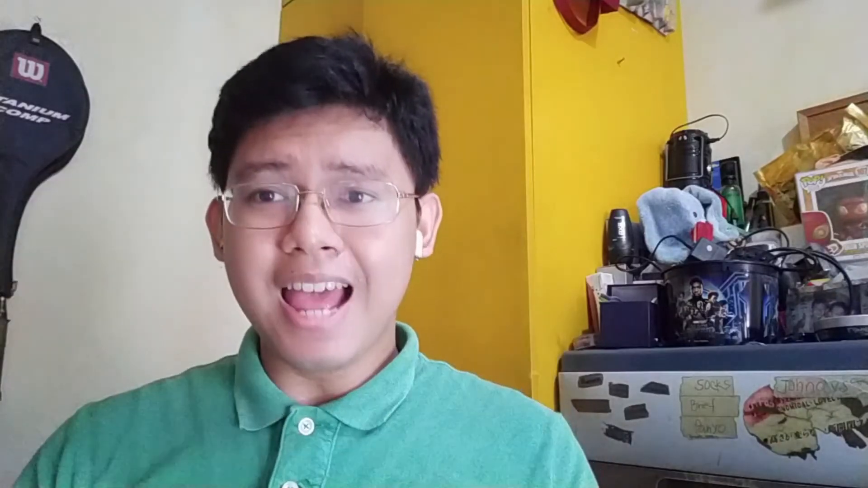